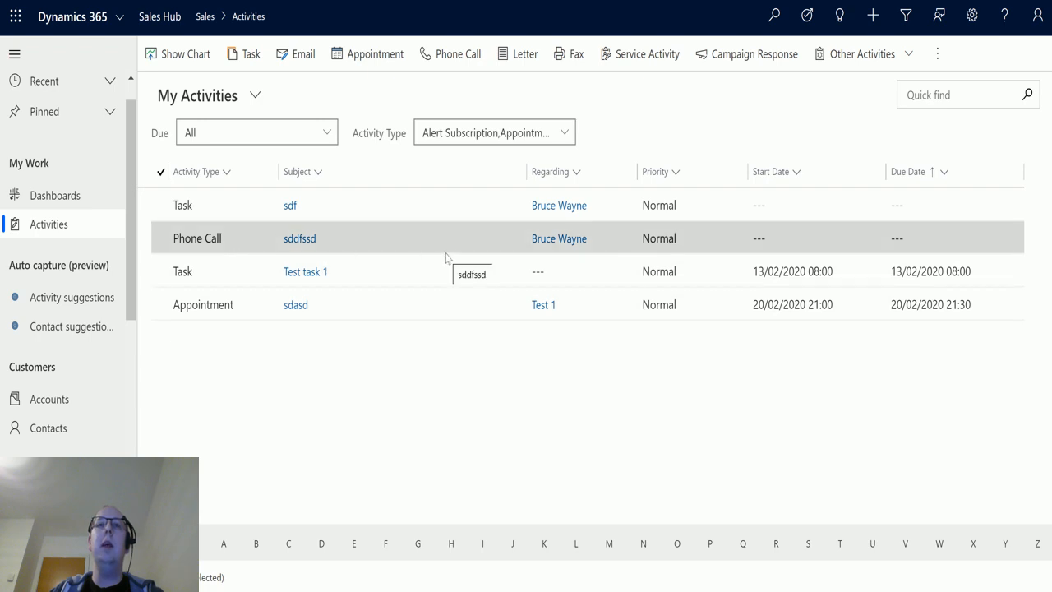
# Step: Open the phone call sddfssd from My Activities, fill in its phone number and save the record
pyautogui.doubleClick(362, 238)
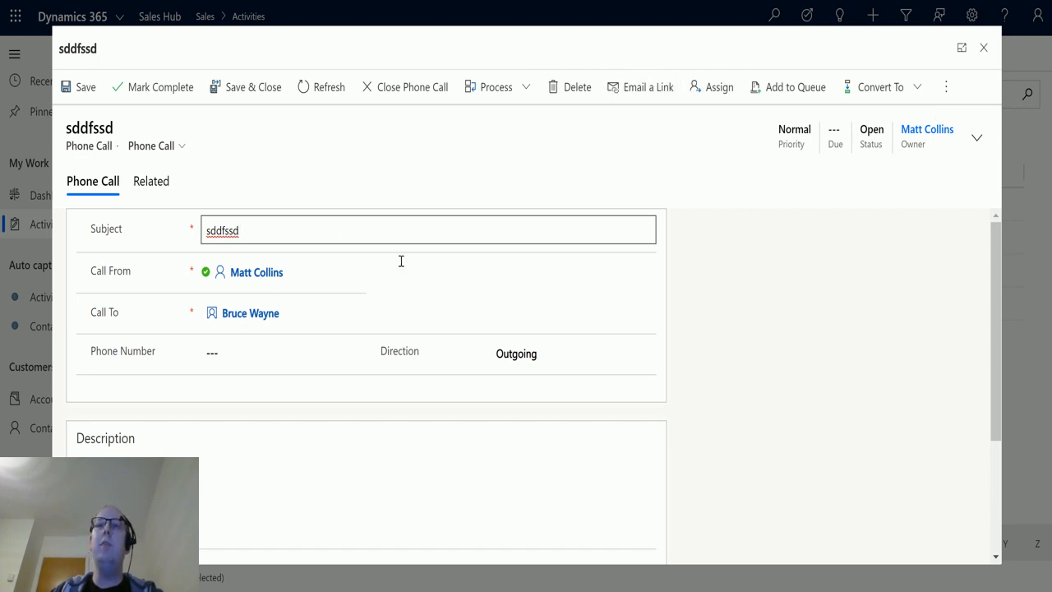
pyautogui.click(272, 363)
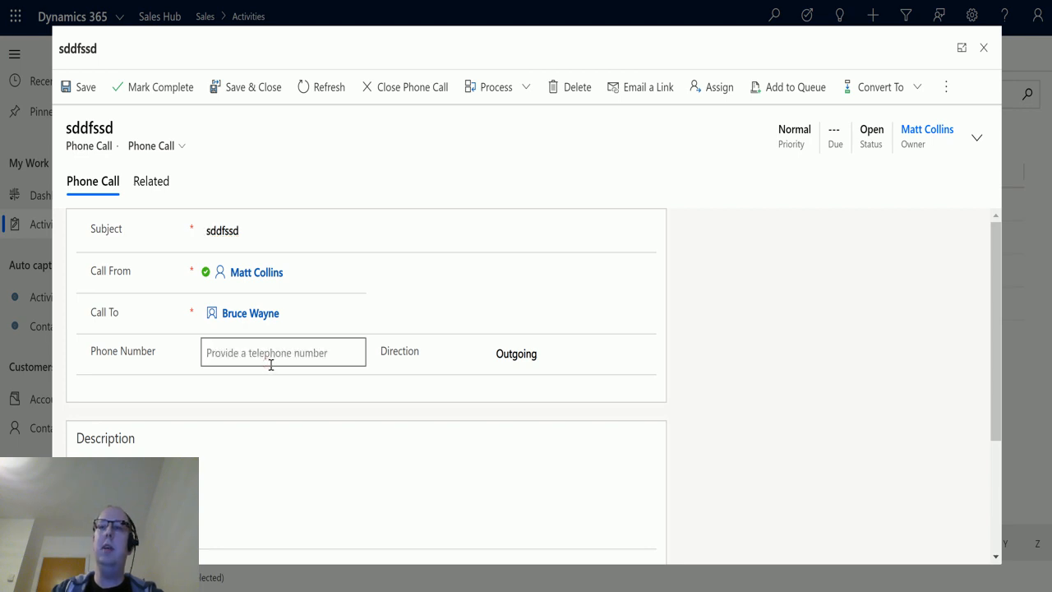
pyautogui.write('89898')
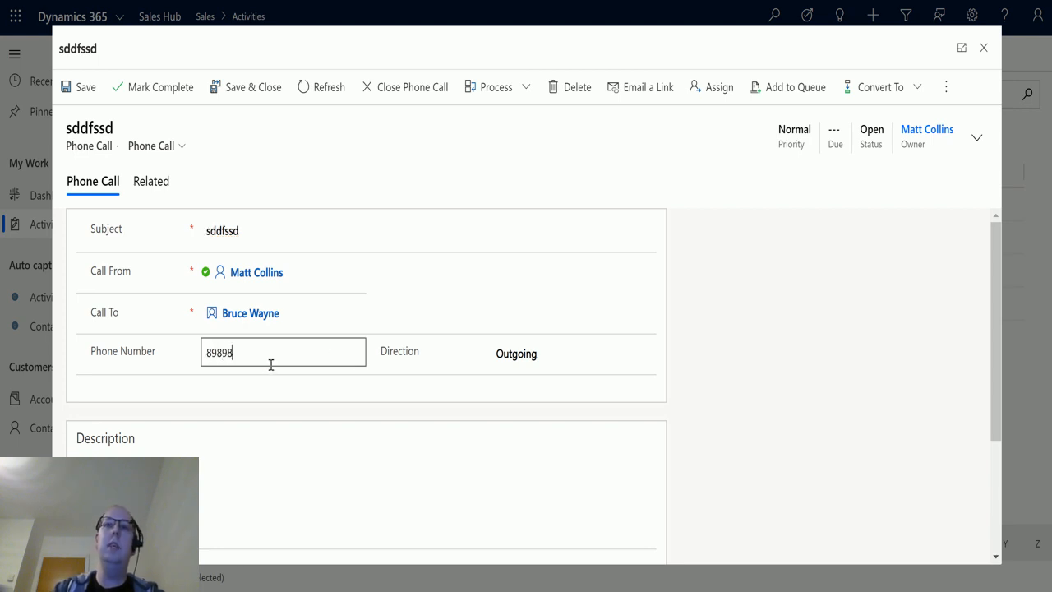
pyautogui.click(751, 359)
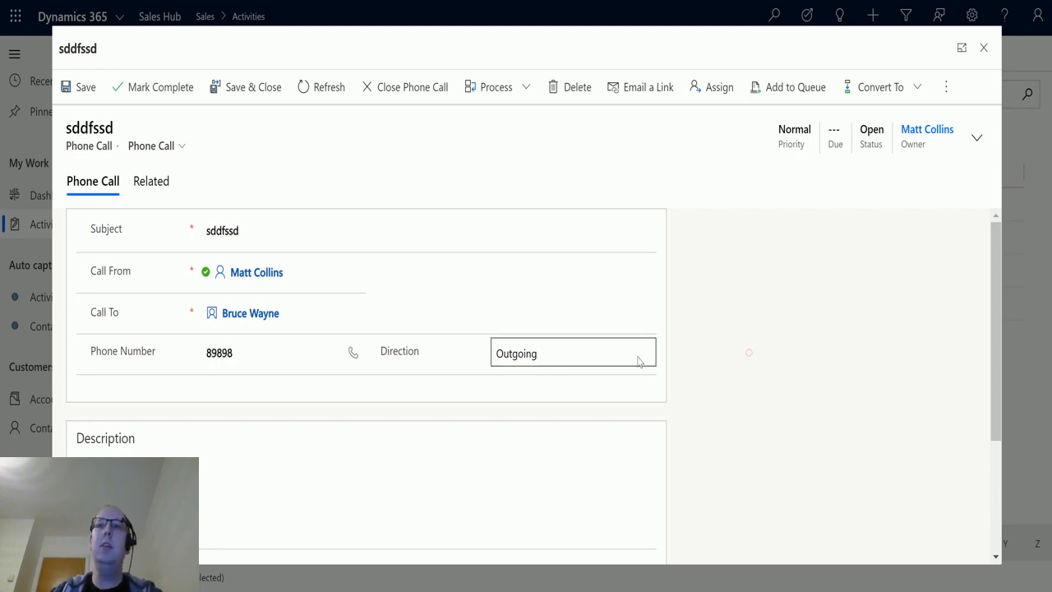
pyautogui.click(80, 87)
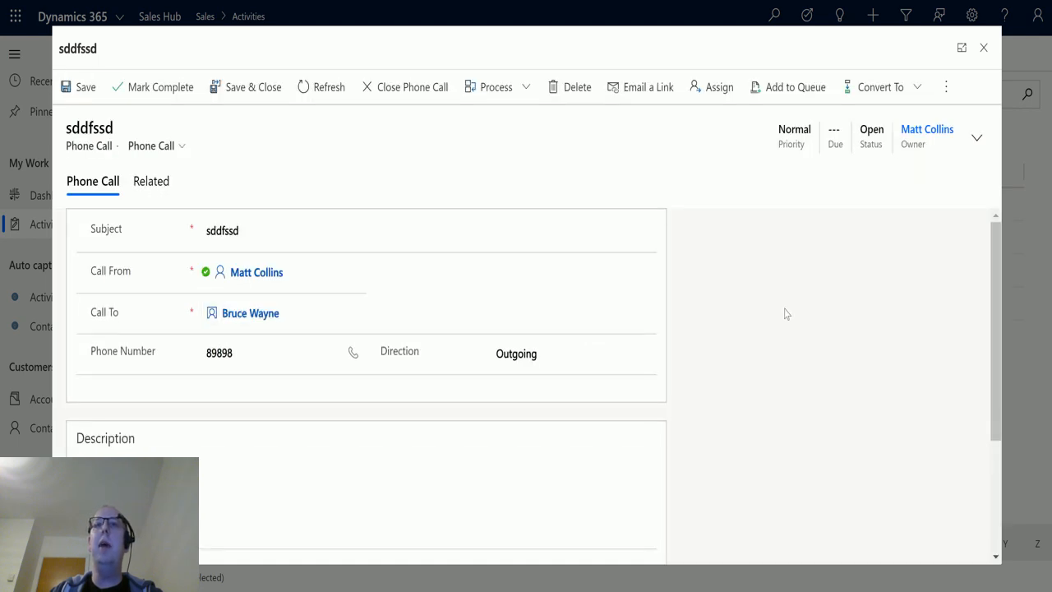
# Step: Look through the phone call form, expand its dialog to full screen and back, and close it
pyautogui.scroll(-3, 787, 315)
pyautogui.scroll(3, 789, 324)
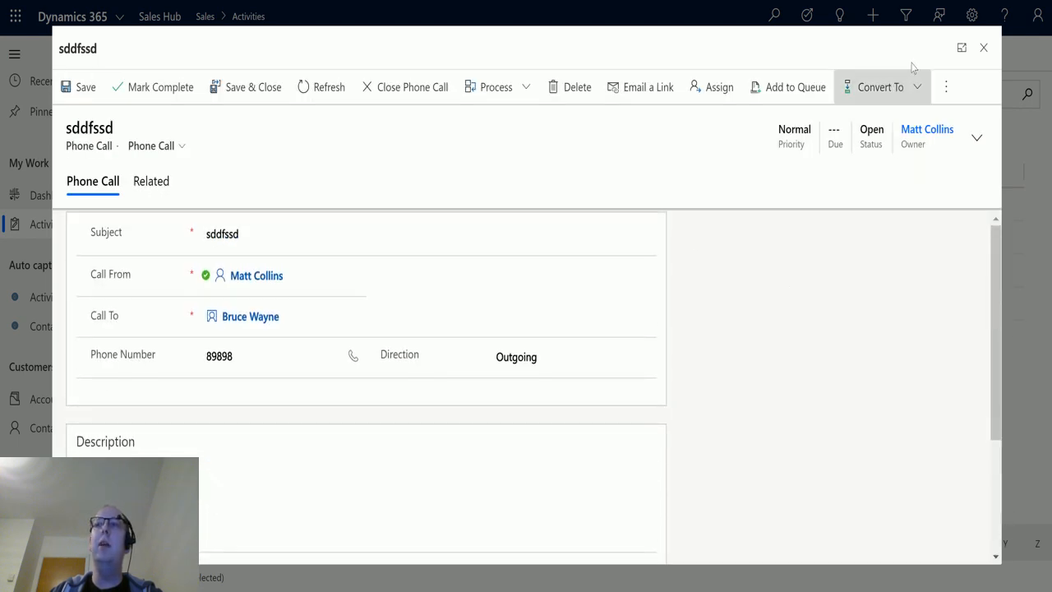
pyautogui.click(960, 49)
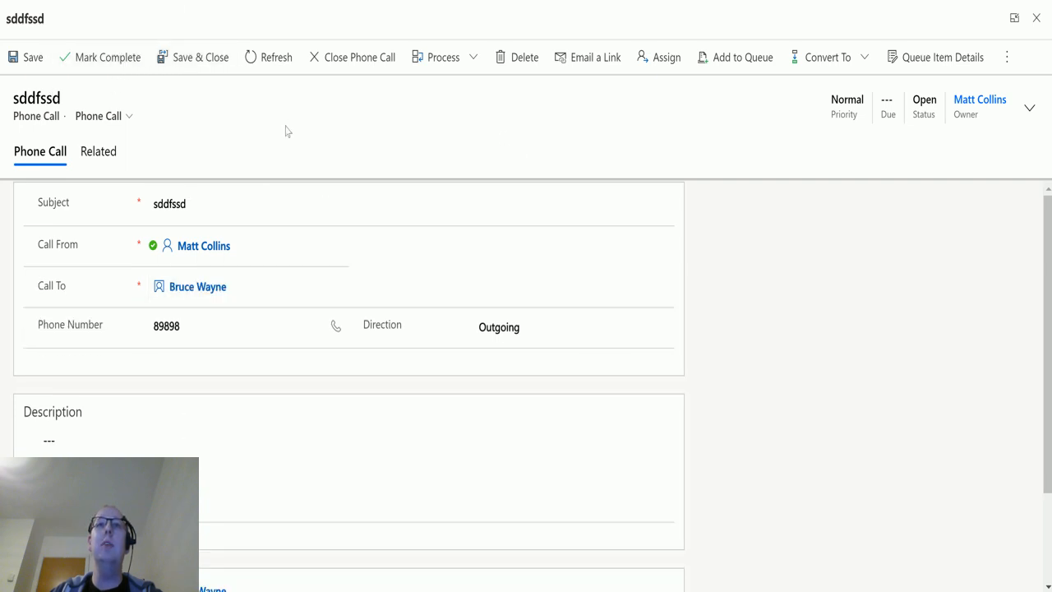
pyautogui.click(1014, 20)
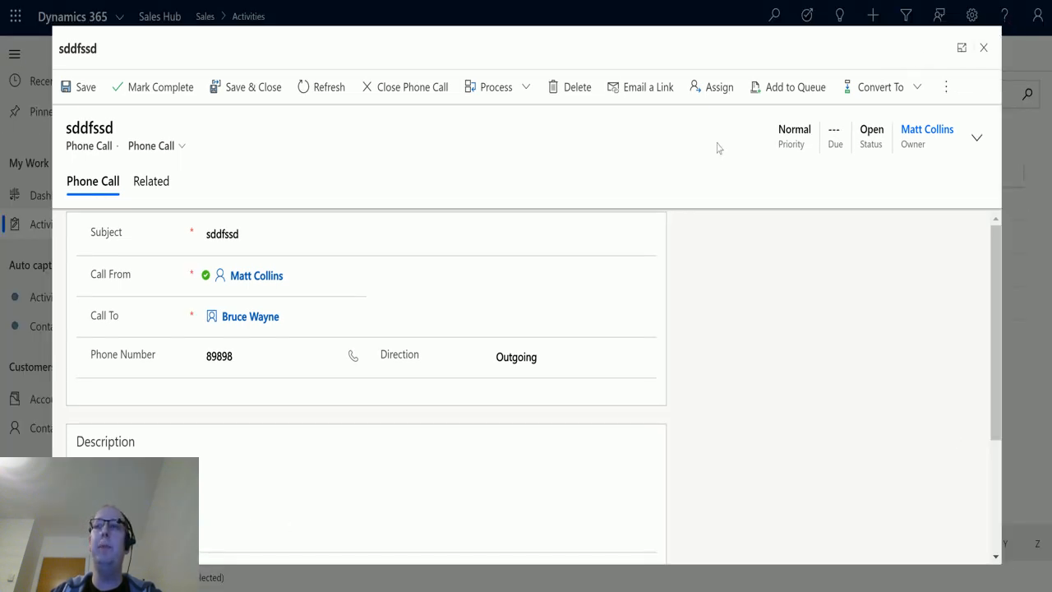
pyautogui.click(985, 50)
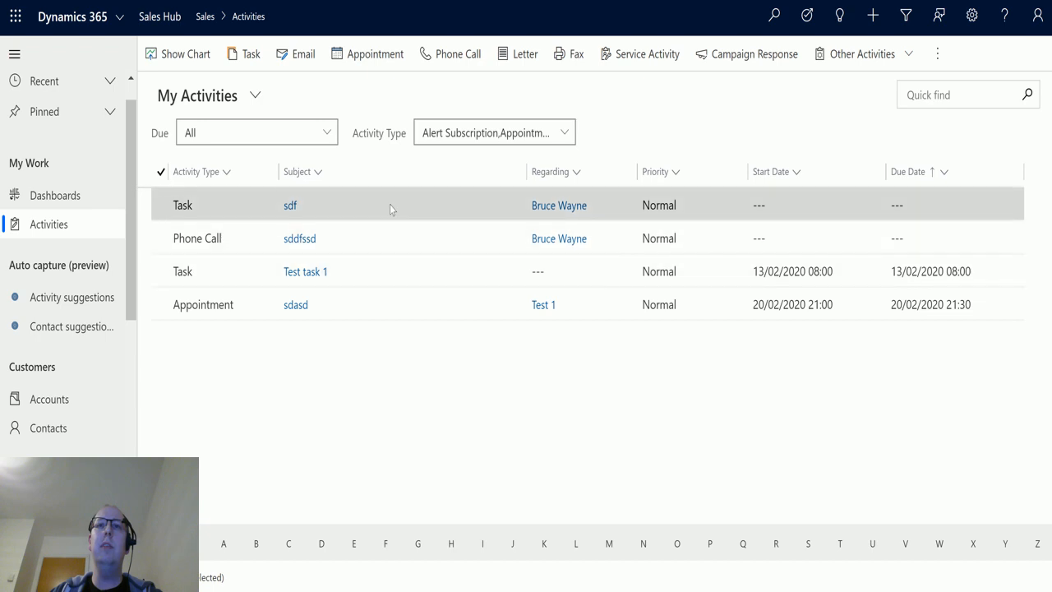
# Step: View the task sdf and the appointment sdasd in their dialogs from My Activities, closing each one
pyautogui.doubleClick(390, 204)
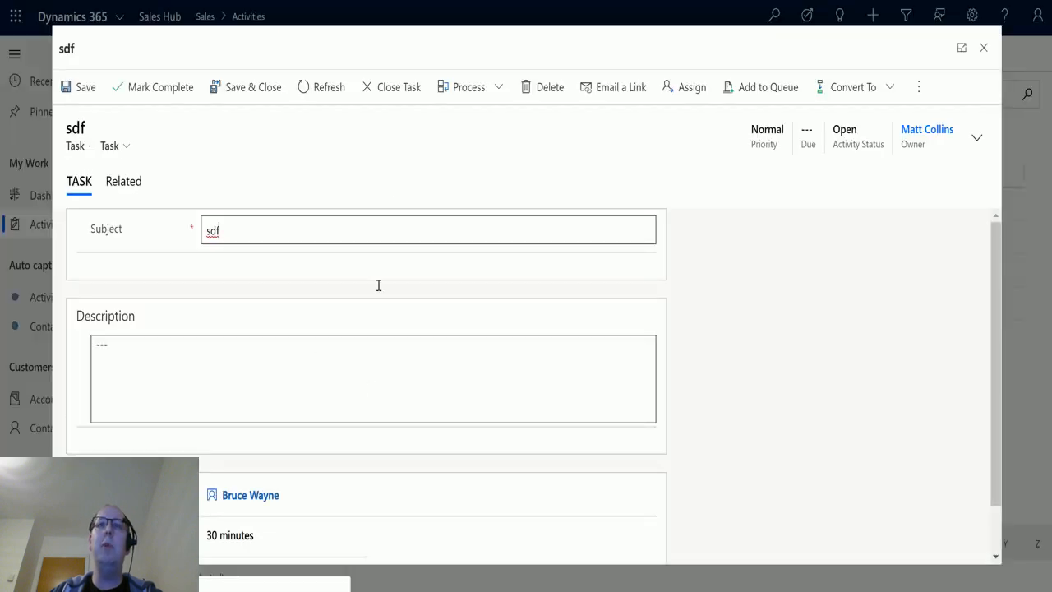
pyautogui.click(983, 47)
pyautogui.doubleClick(590, 306)
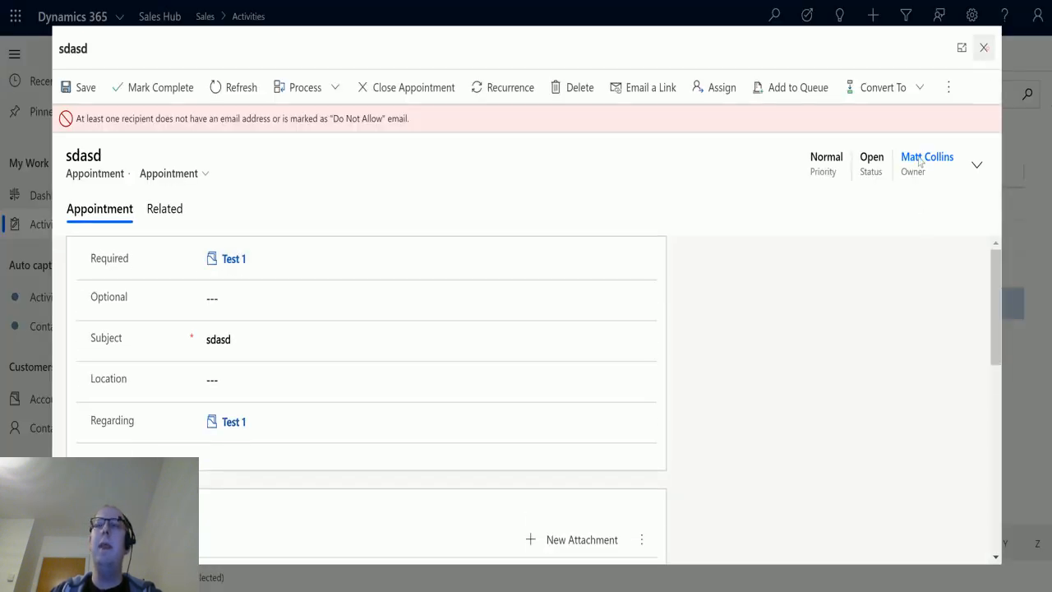
pyautogui.click(983, 48)
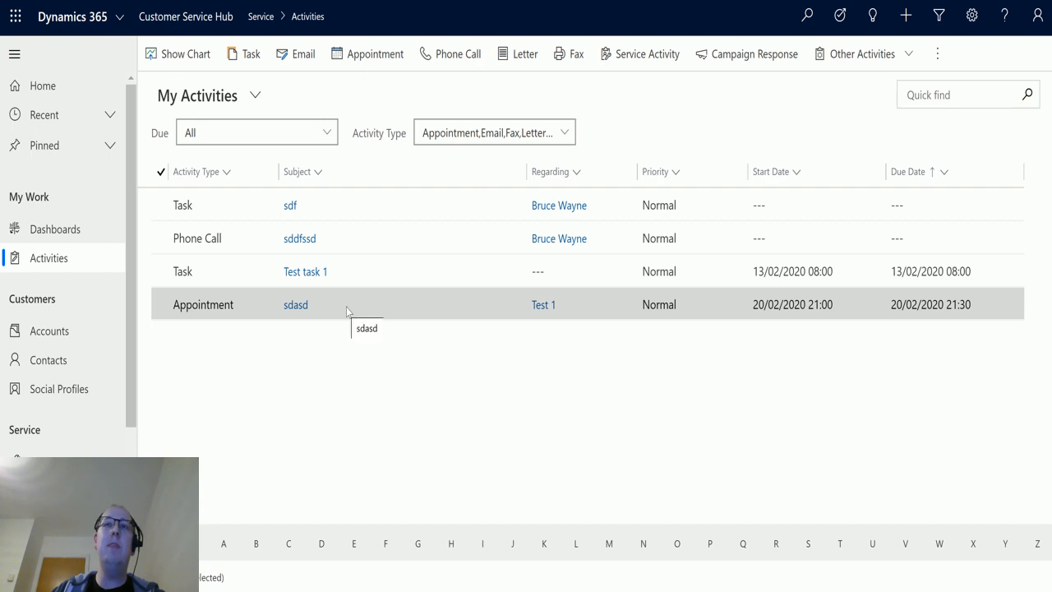
# Step: View the sdf task as a full-page form in the Customer Service Hub and return to the activities list
pyautogui.doubleClick(359, 212)
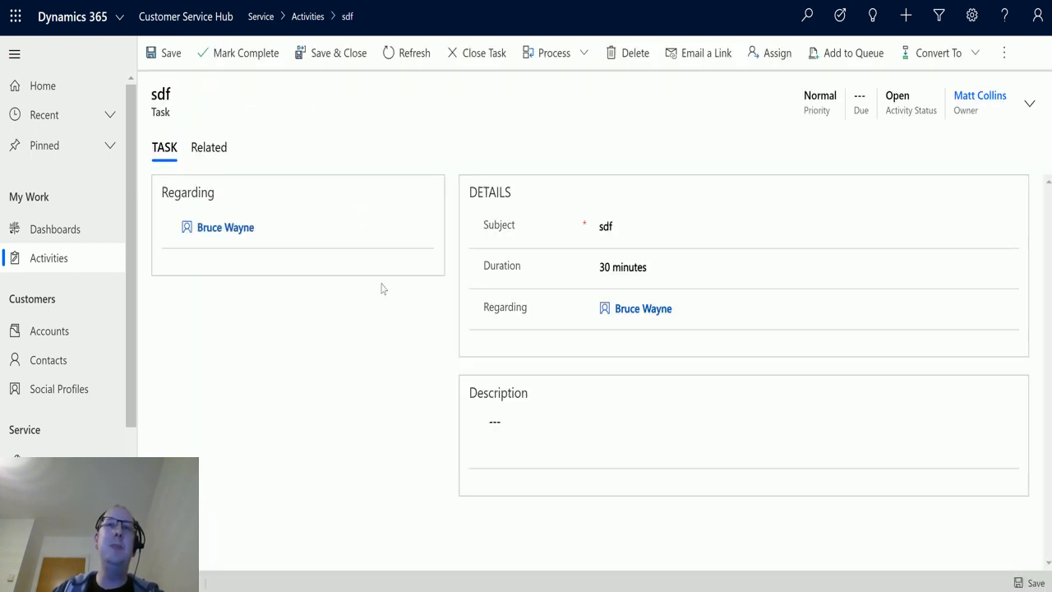
pyautogui.hotkey('alt', 'Left')
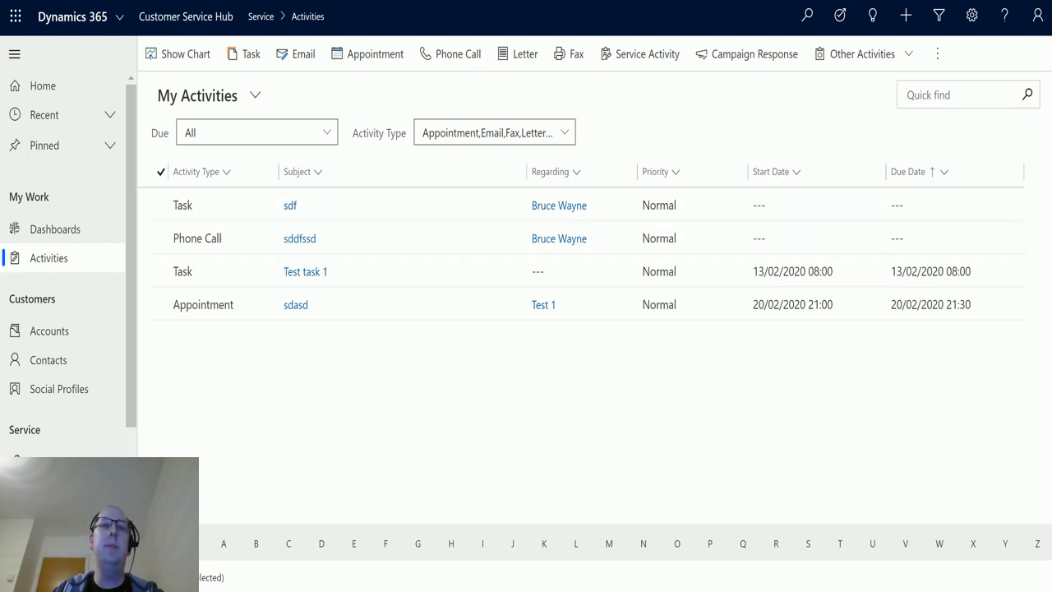
# Step: View the case resolution dialog for the dffsddf case in My Active Cases and close it, discarding the changes
pyautogui.click(96, 451)
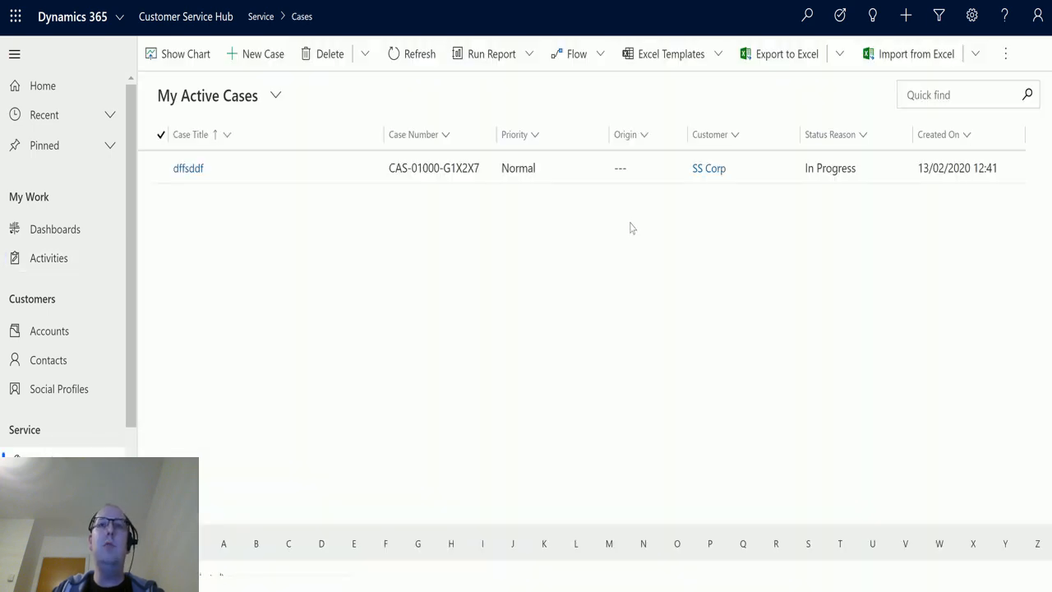
pyautogui.click(186, 177)
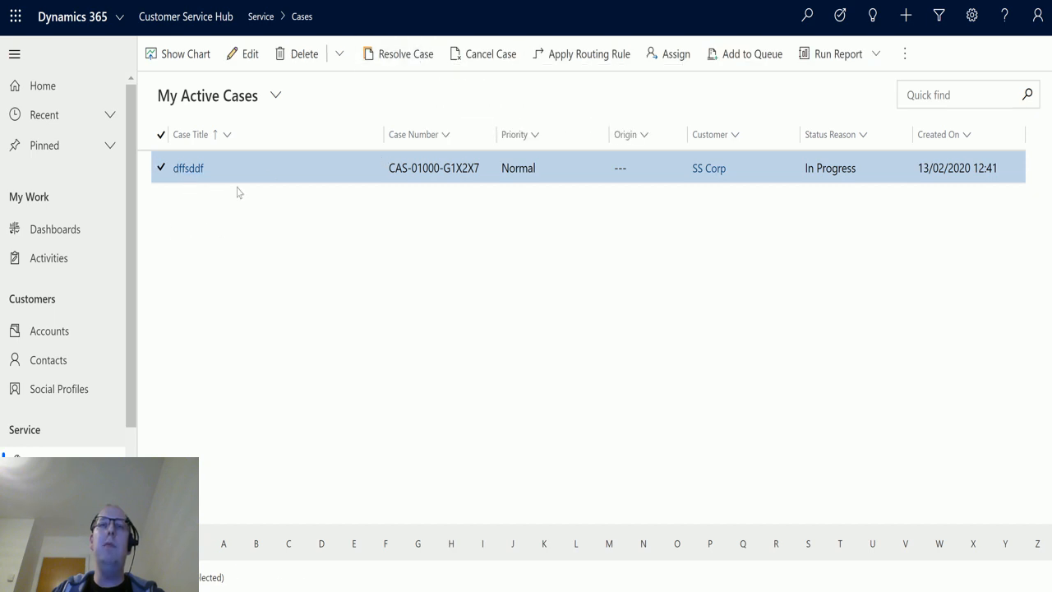
pyautogui.click(411, 58)
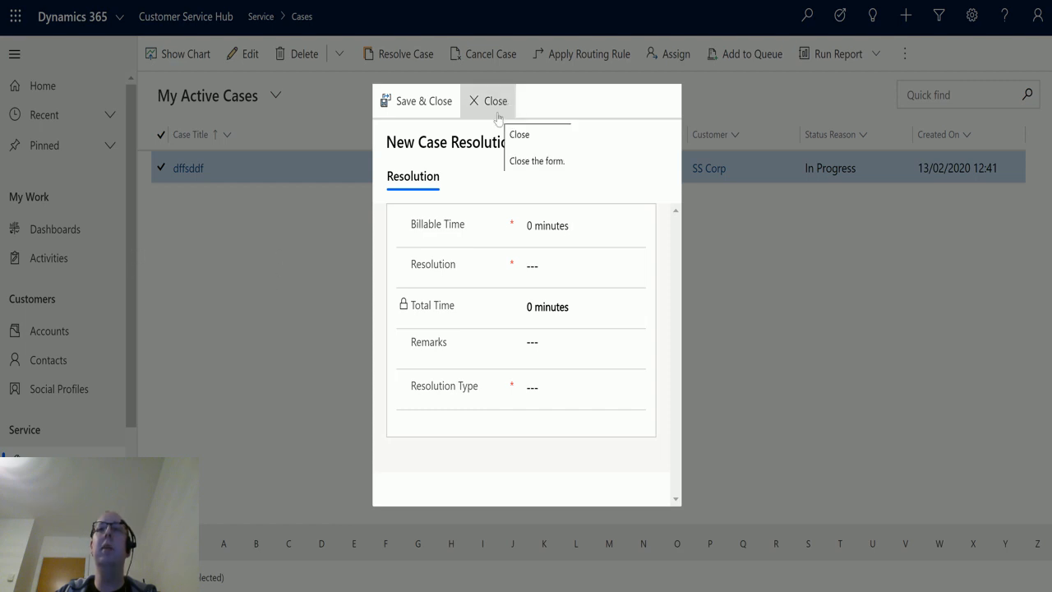
pyautogui.click(491, 101)
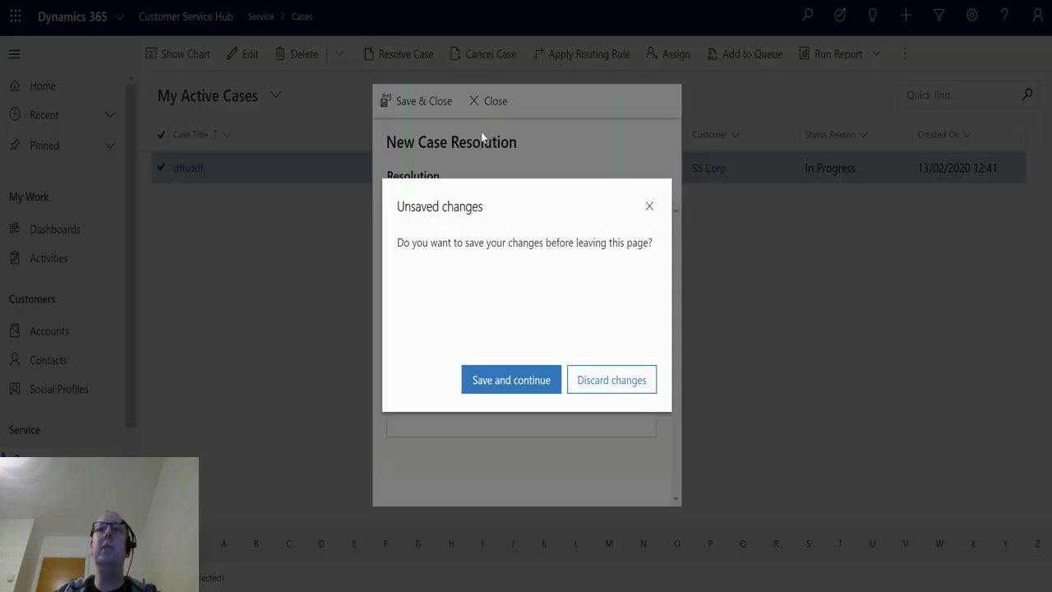
pyautogui.click(630, 382)
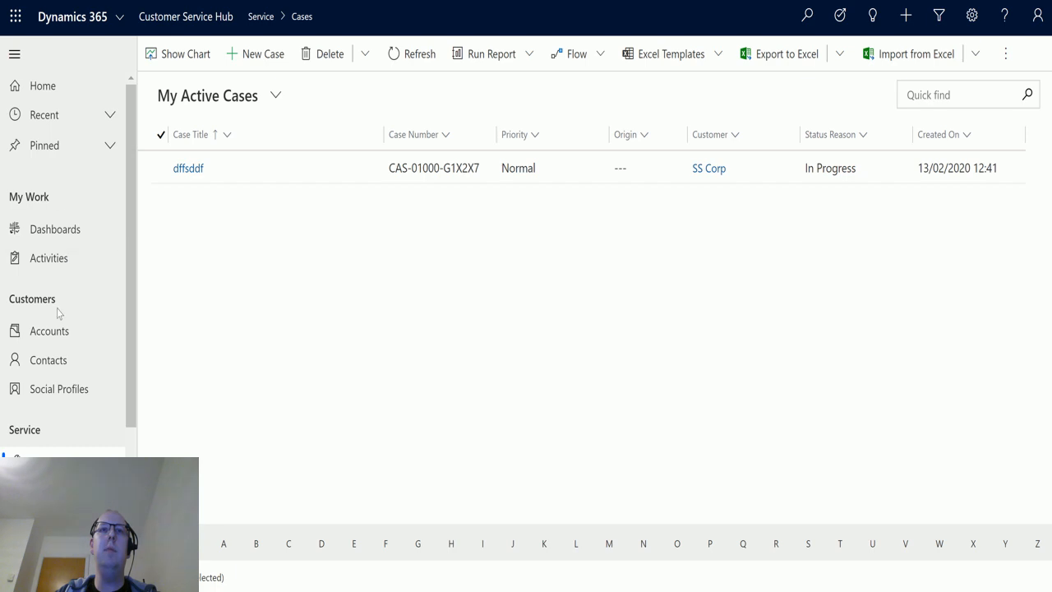
# Step: Open the SS Corp account and start a new email from its timeline
pyautogui.click(74, 331)
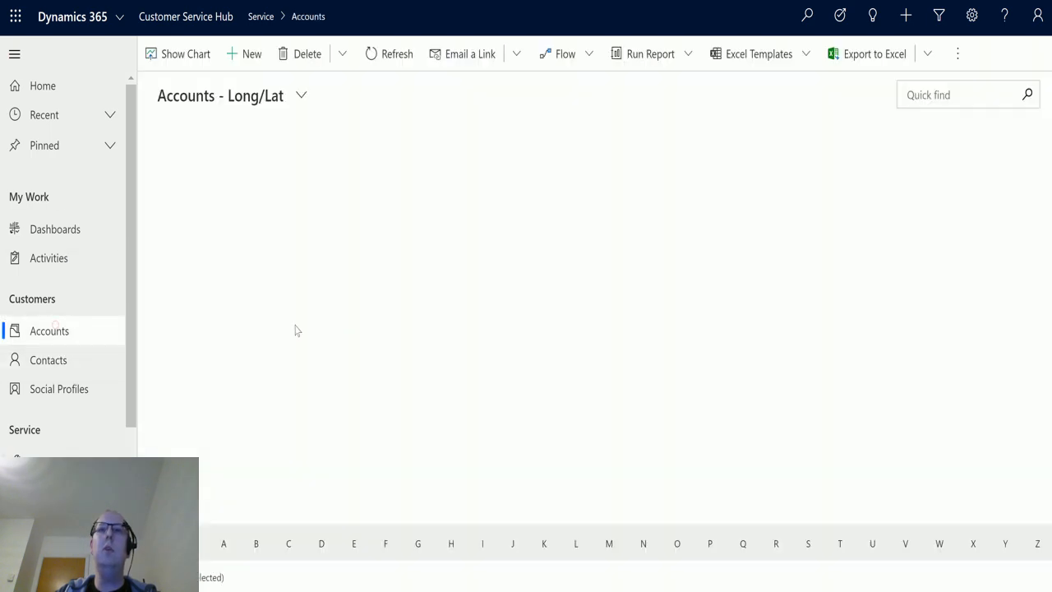
pyautogui.doubleClick(355, 241)
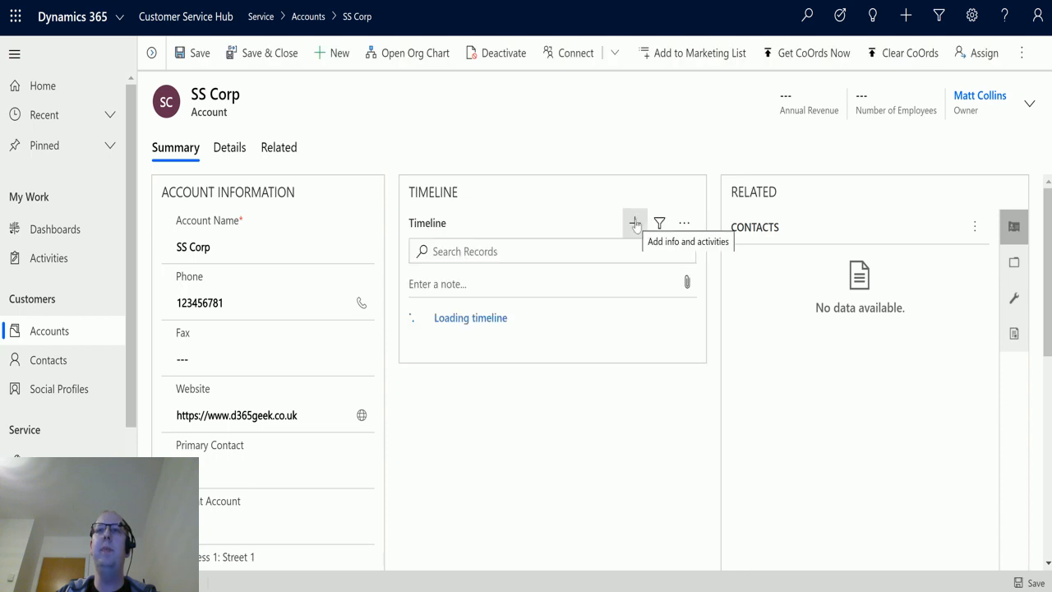
pyautogui.click(634, 224)
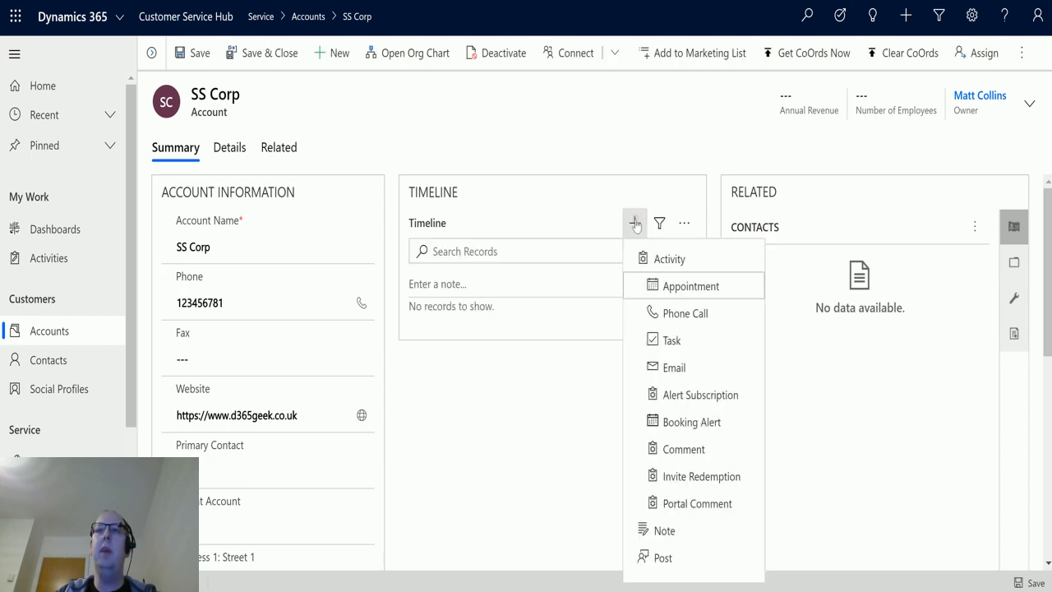
pyautogui.click(682, 367)
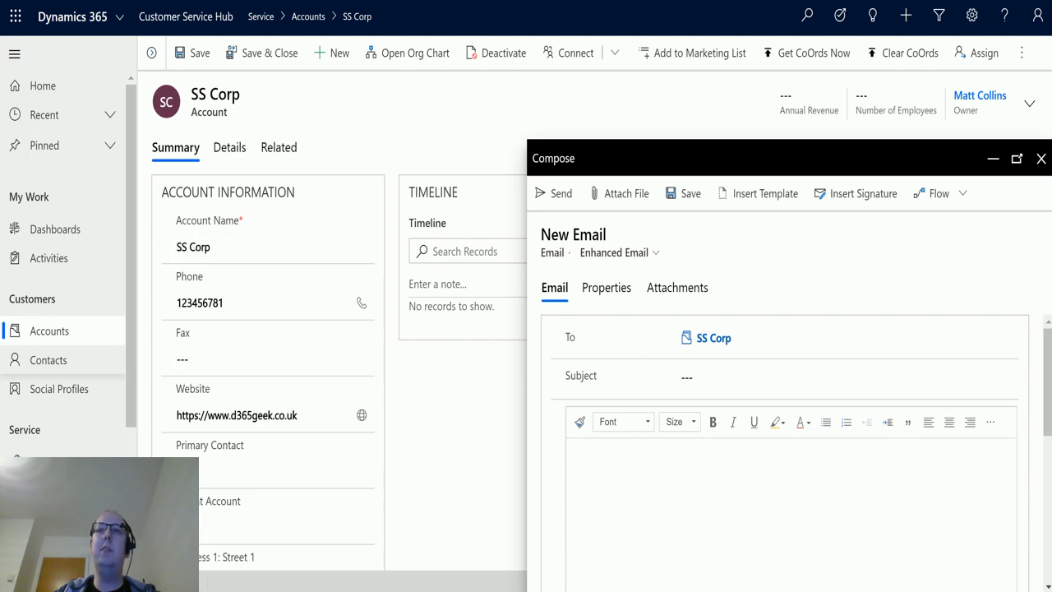
# Step: Switch the email compose window between full-screen and docked size, and close the email without saving
pyautogui.click(1017, 158)
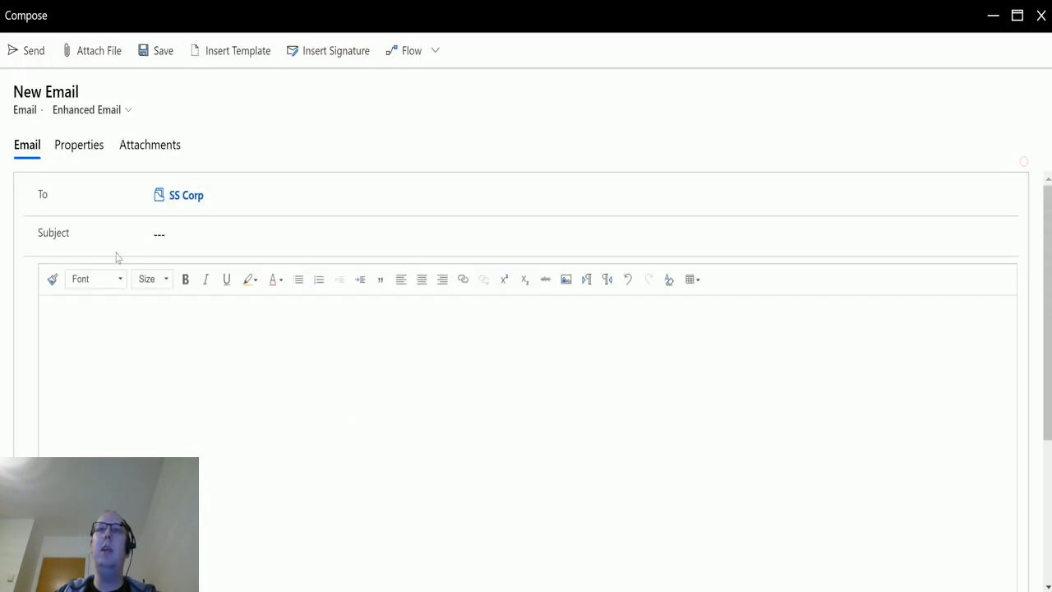
pyautogui.click(1017, 16)
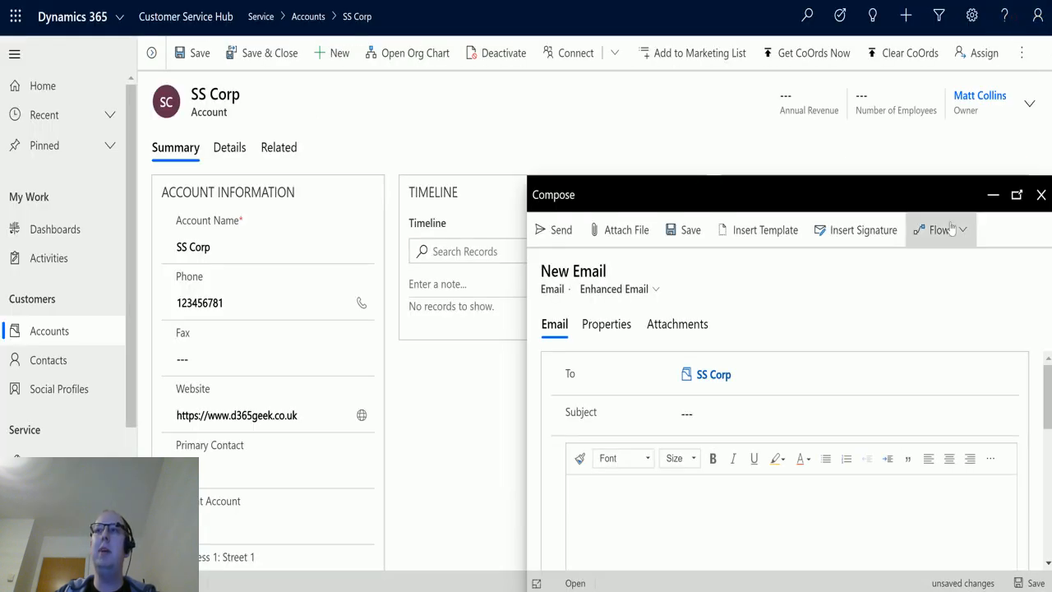
pyautogui.click(1017, 196)
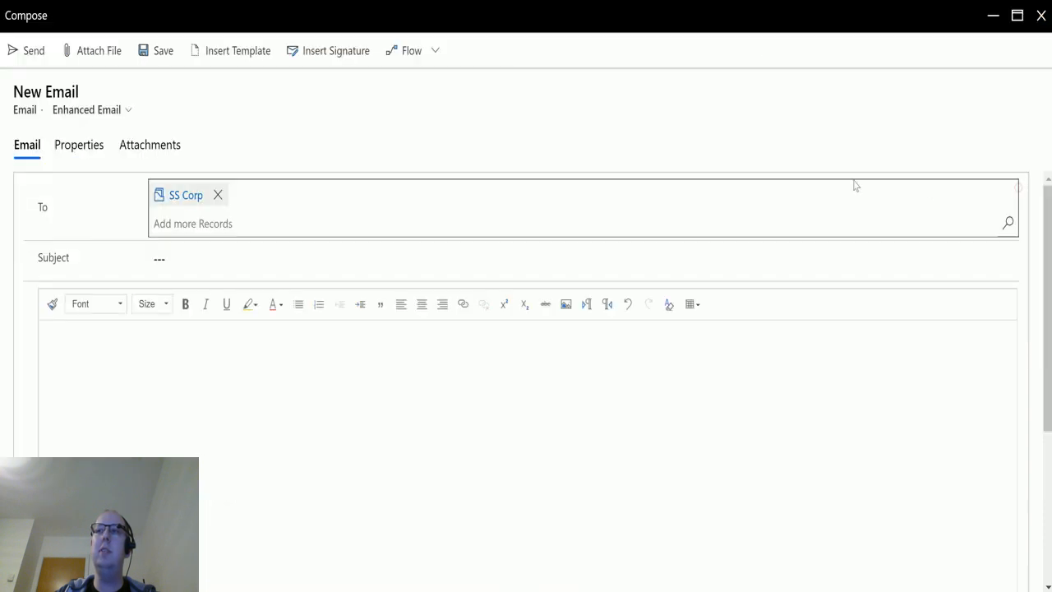
pyautogui.click(994, 18)
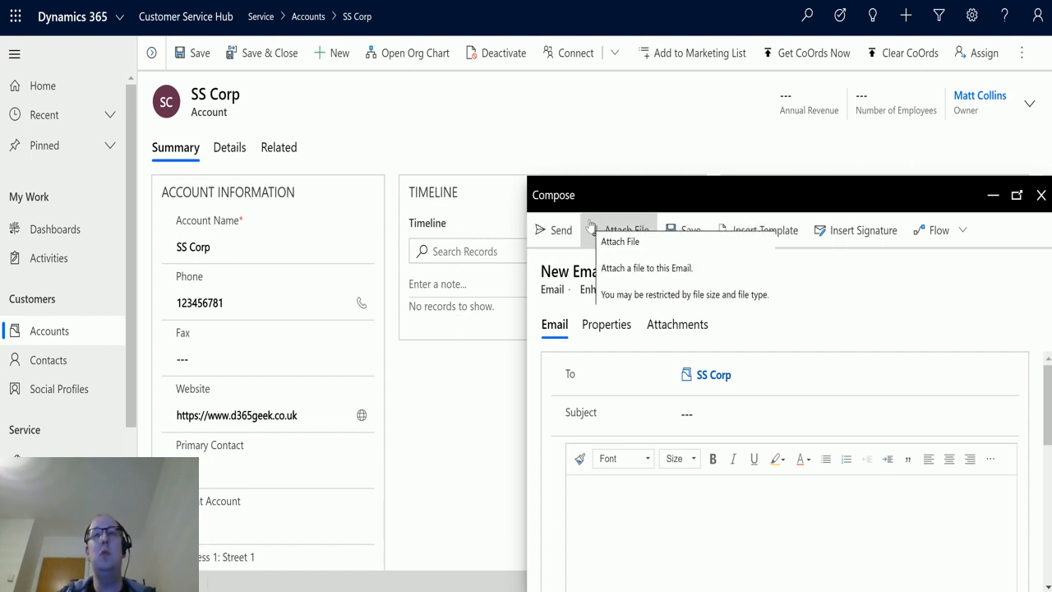
pyautogui.click(1041, 196)
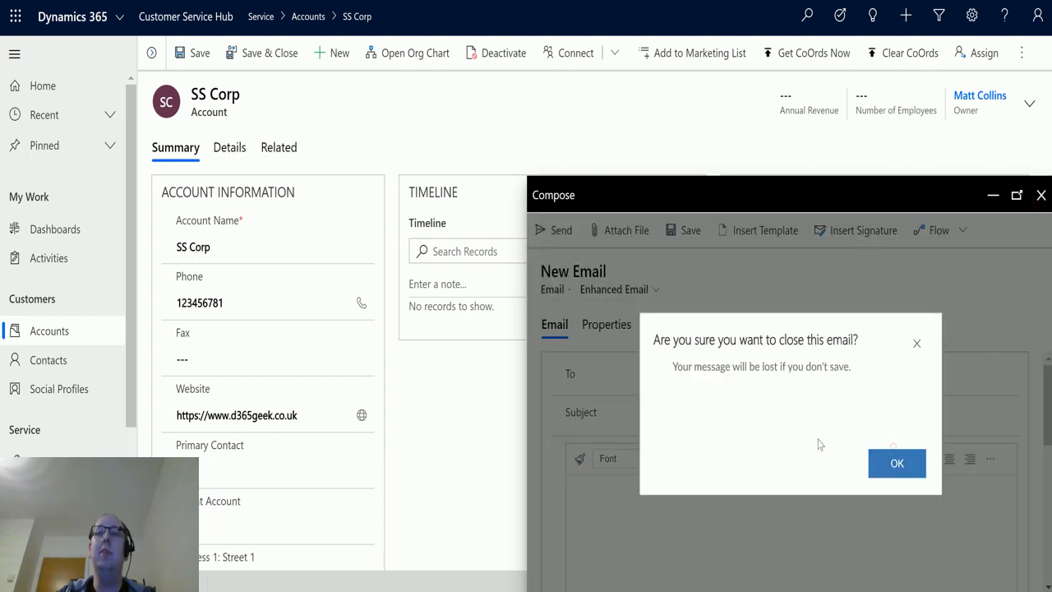
pyautogui.click(886, 465)
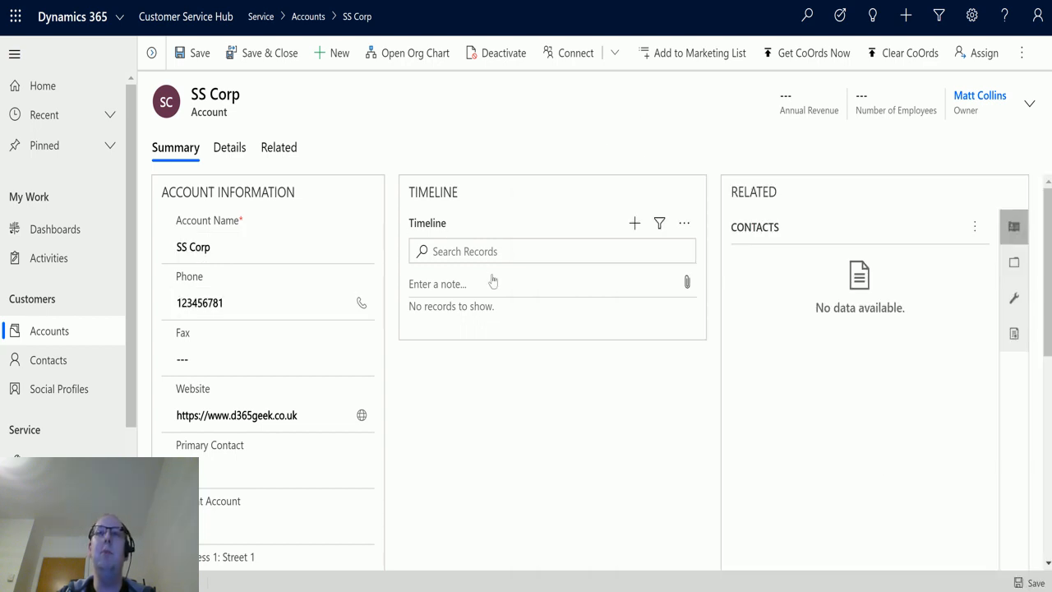